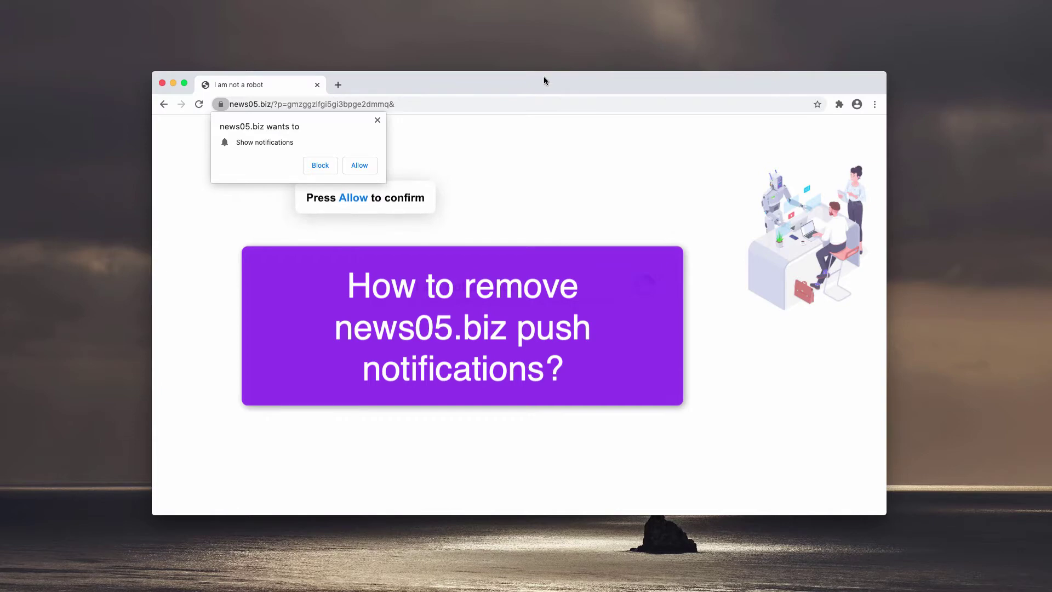
Step: Nudge the browser window lower and accept news05.biz's 'Show notifications' request
drag(544, 77, 534, 84)
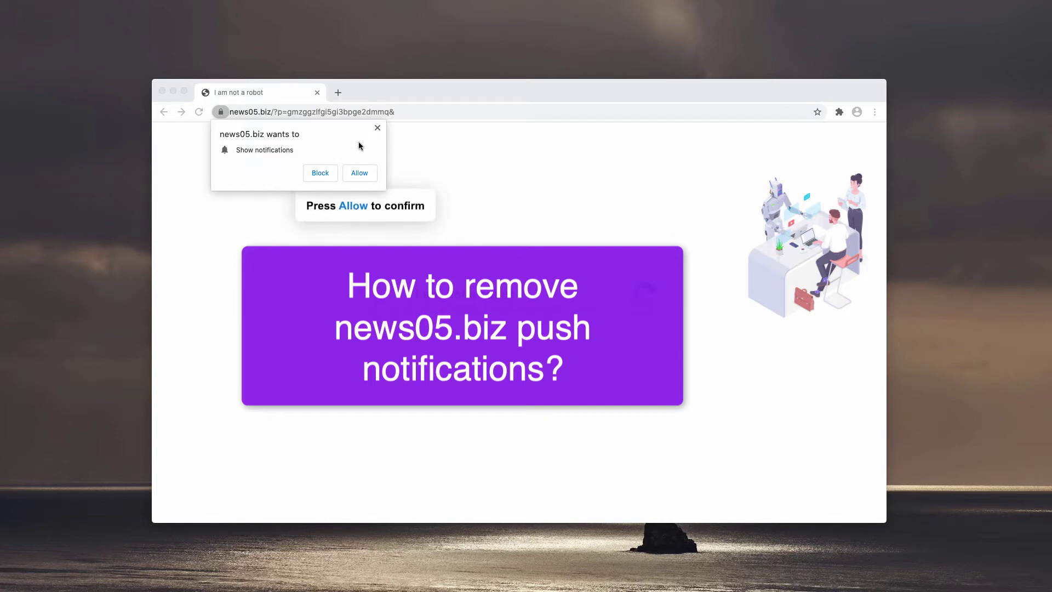
click(361, 172)
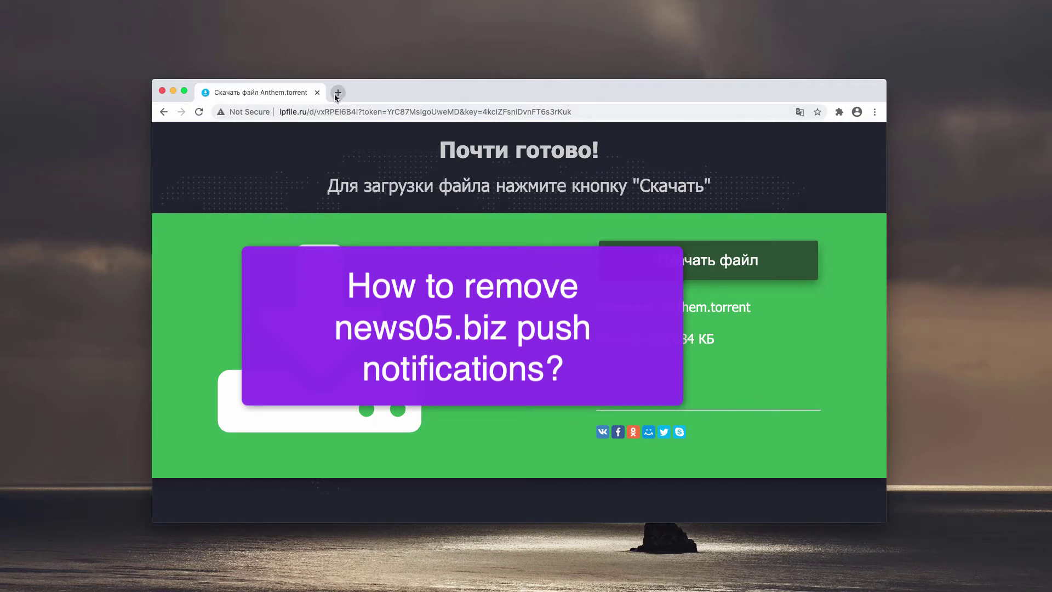
Step: Add an empty tab to the tab strip next to the Anthem torrent page
click(336, 96)
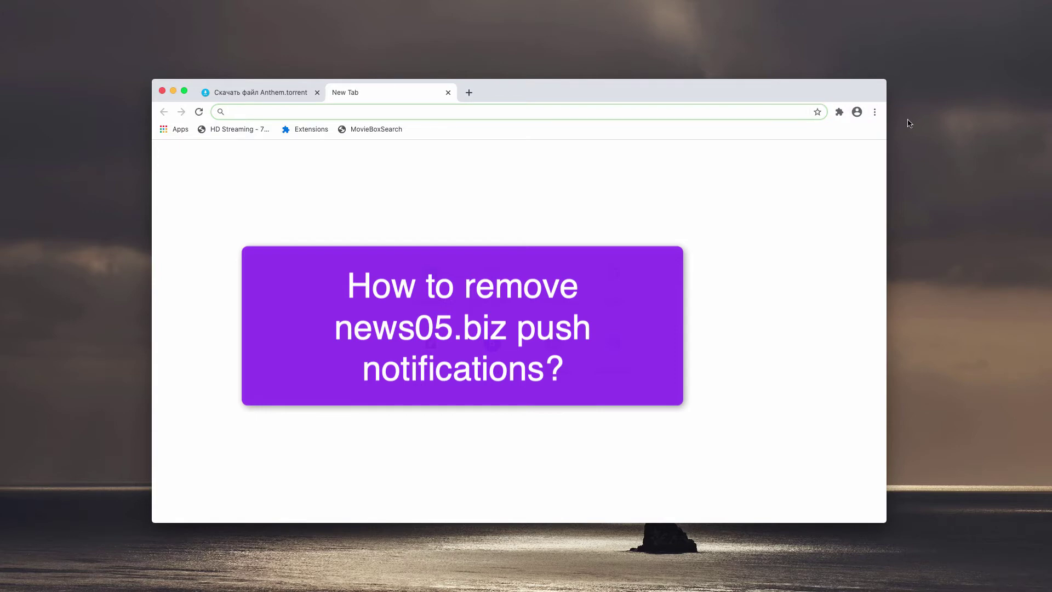
Step: Navigate Chrome Settings to Site Settings > Notifications, where news05.biz is listed as allowed
click(875, 111)
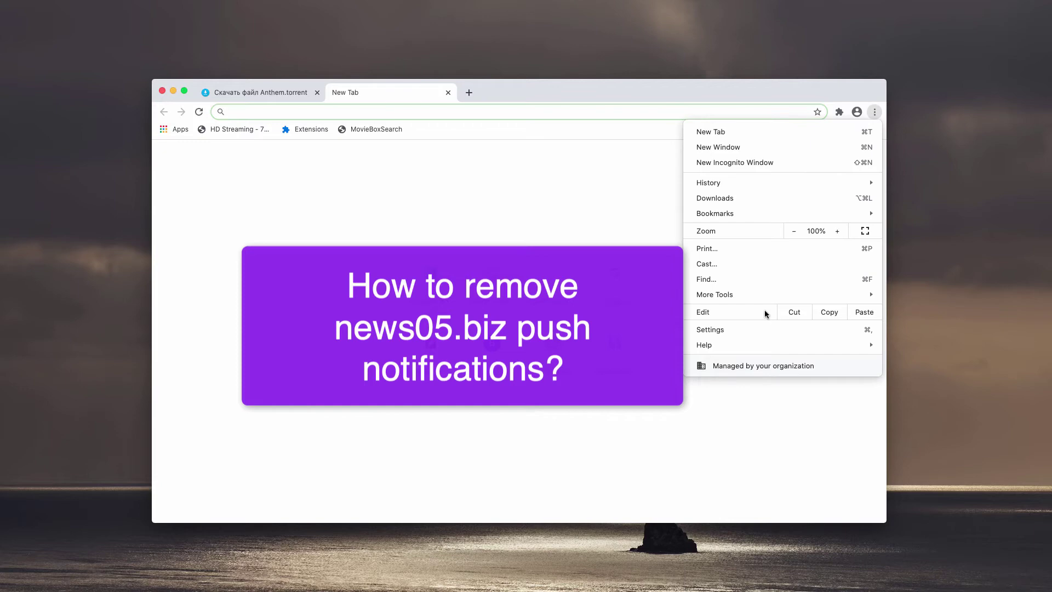
click(761, 329)
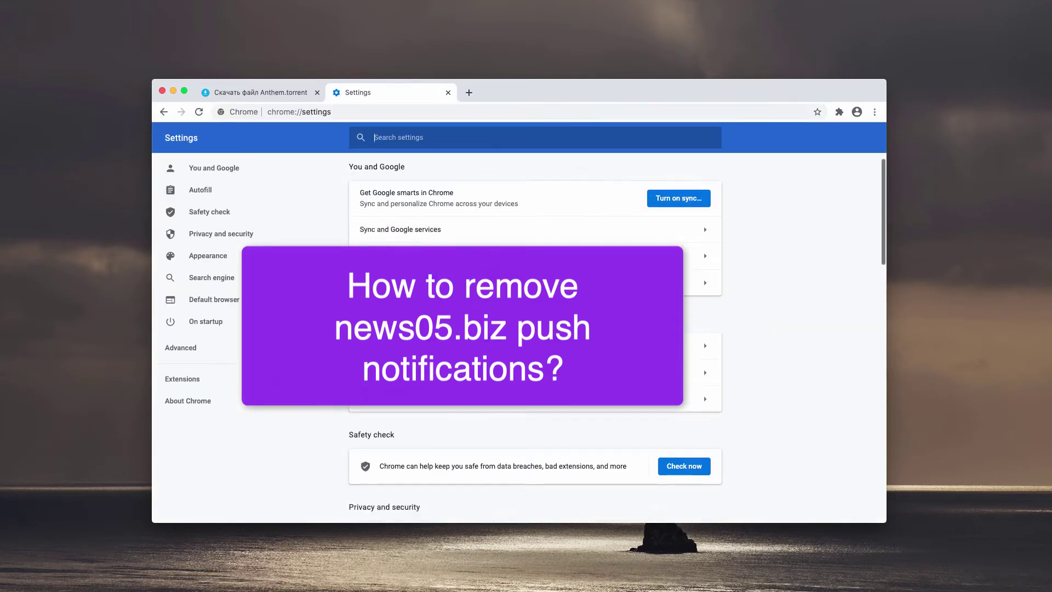
scroll(762, 329, down, 5)
scroll(762, 329, down, 5)
scroll(535, 198, up, 2)
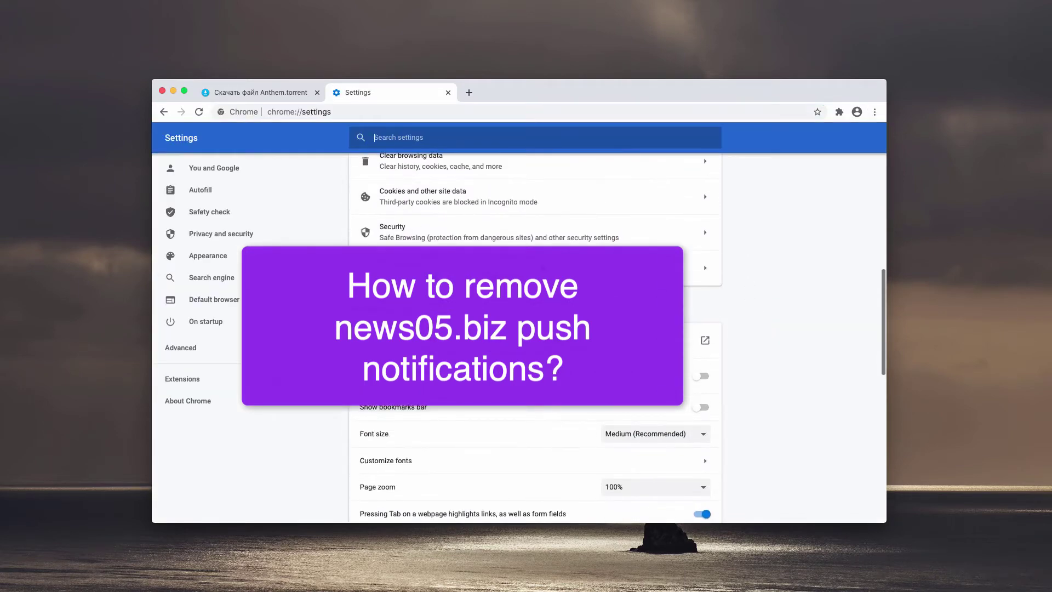
click(535, 203)
click(535, 203)
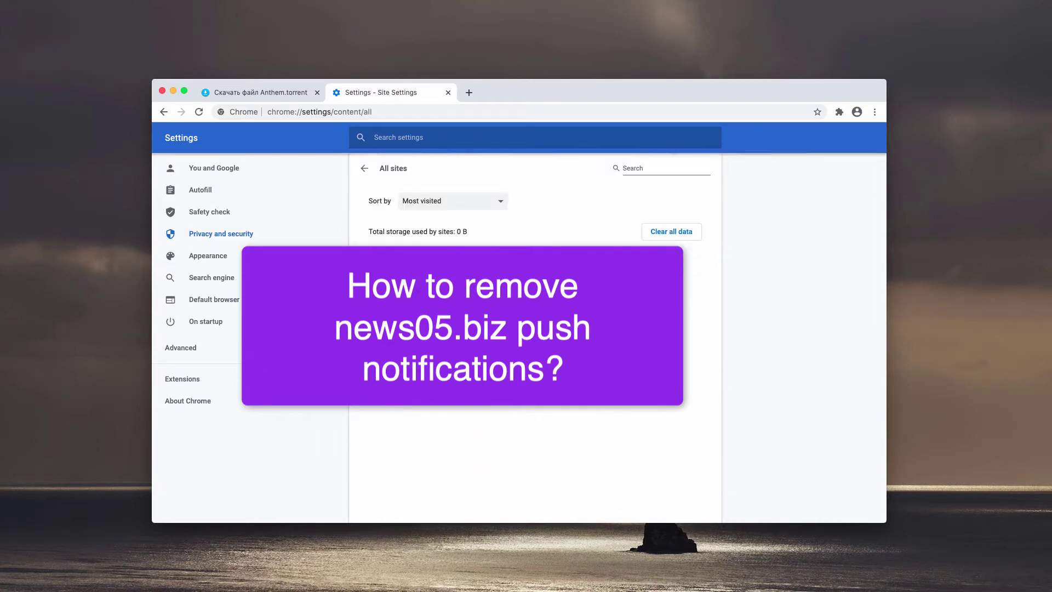
click(166, 111)
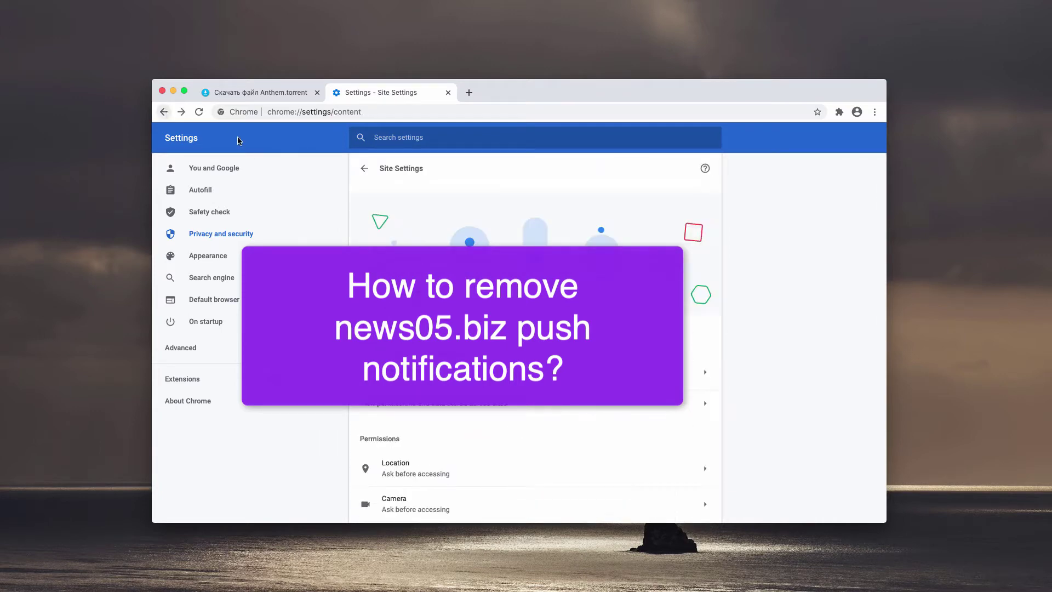
scroll(418, 329, down, 5)
click(419, 386)
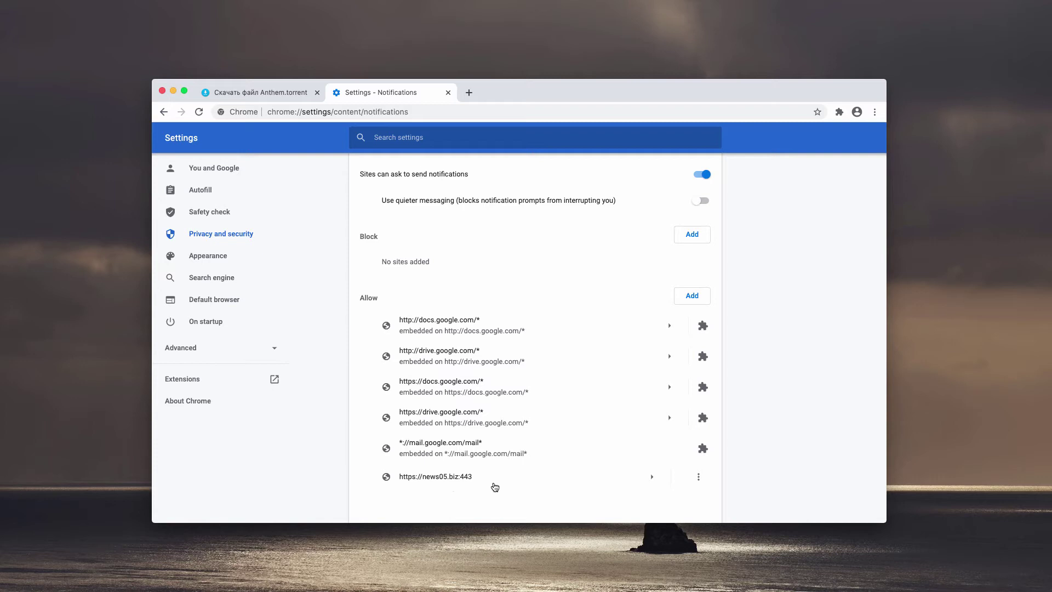
Step: Remove news05.biz from allowed notification sites and load combocleaner.com in that tab
click(698, 477)
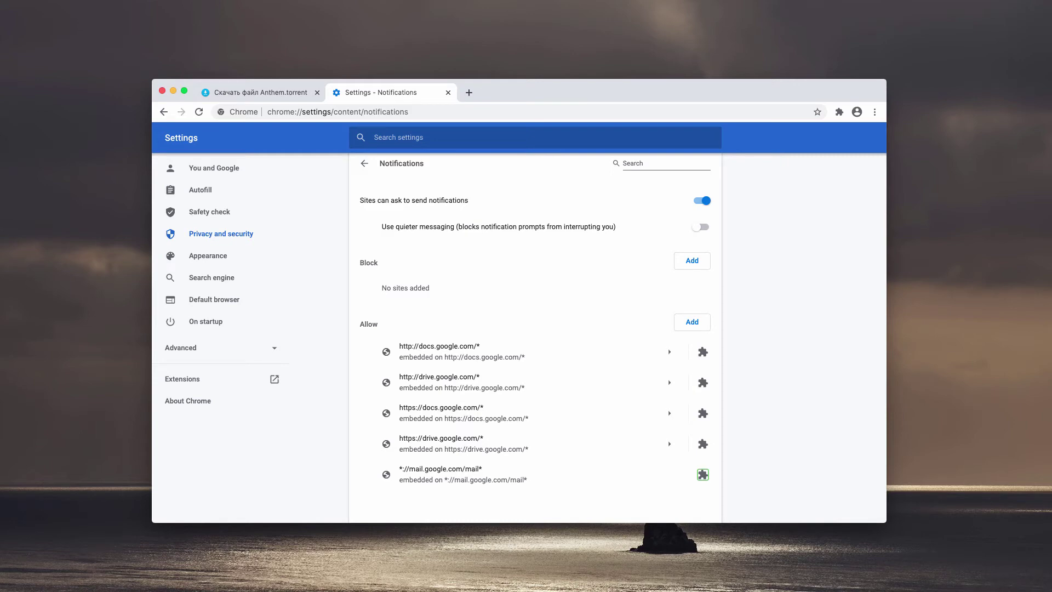
click(312, 112)
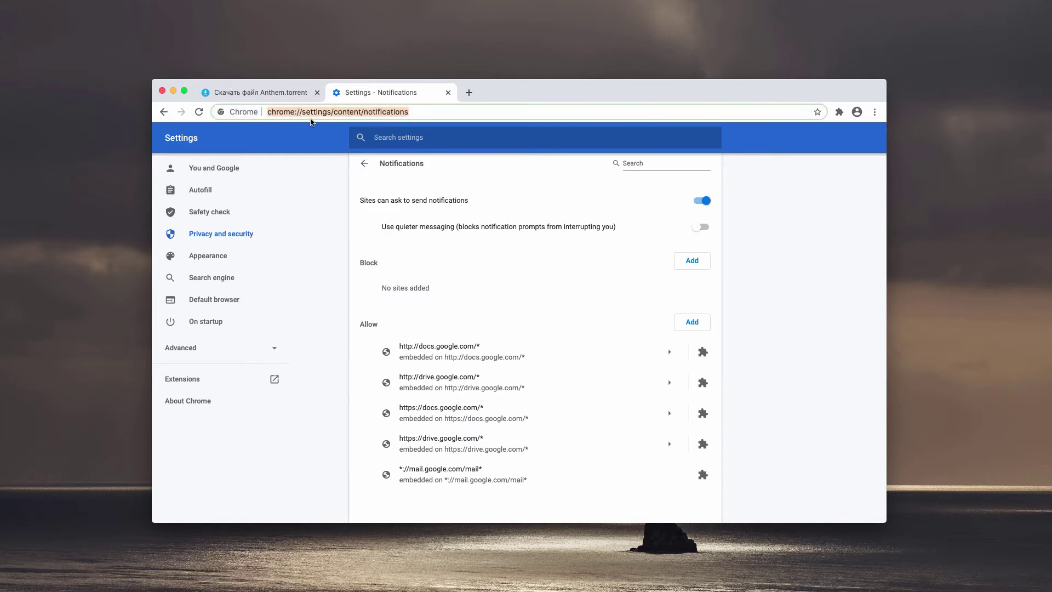
text(combocleaner.com)
key(Return)
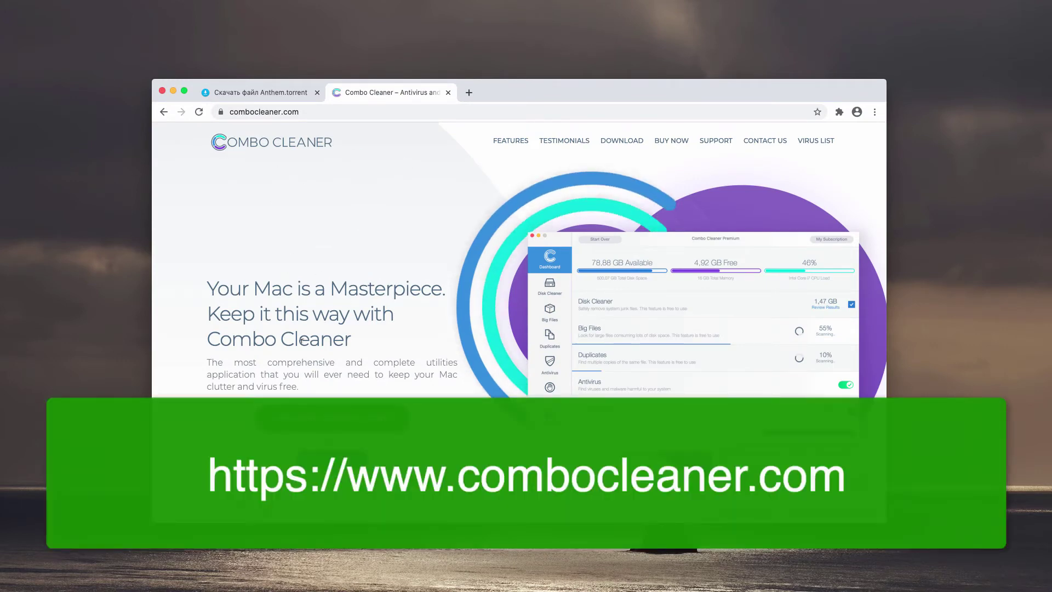
Step: Close the 'Скачать файл Anthem.torrent' tab, leaving only the Combo Cleaner tab
click(318, 92)
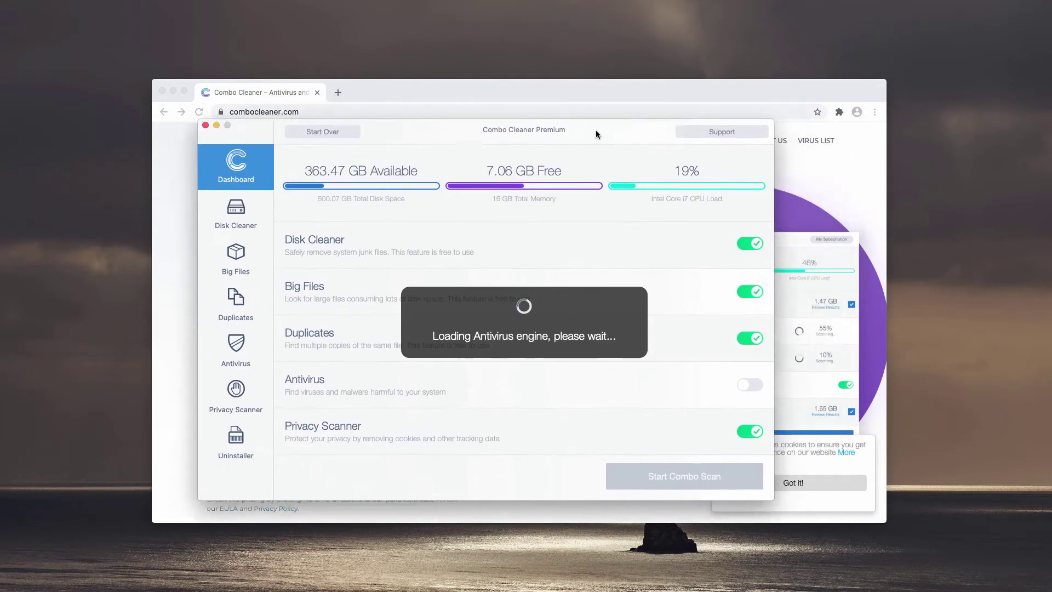
Step: Start a Combo Scan from the Combo Cleaner Dashboard and let it complete
click(702, 483)
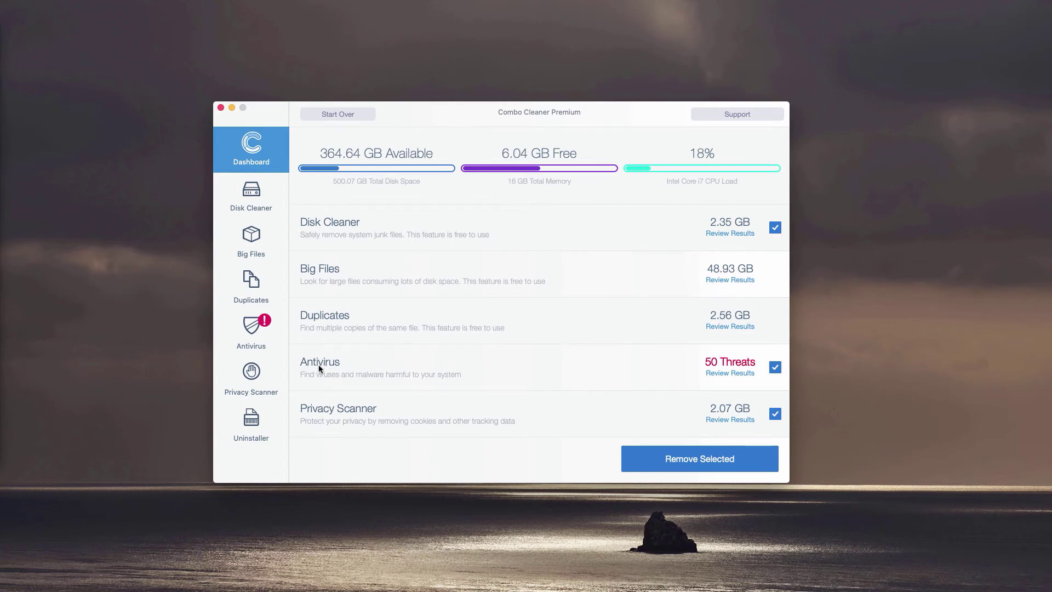
Step: Review the 50 antivirus threats and reveal FrequencySkill.app.zip in Downloads
click(738, 377)
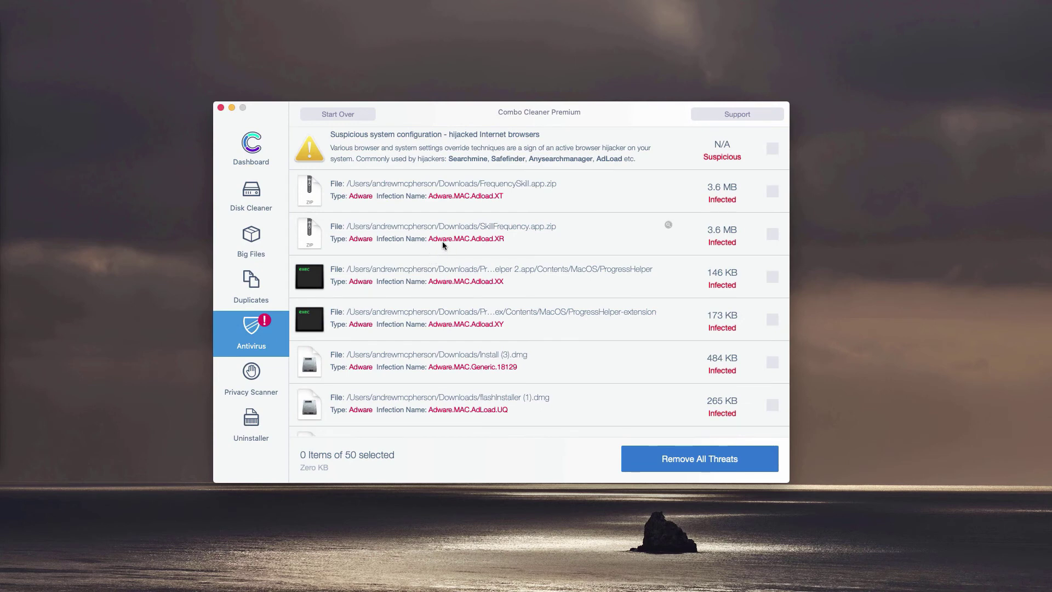
mouse_move(494, 275)
scroll(494, 262, down, 4)
scroll(535, 247, up, 4)
click(668, 183)
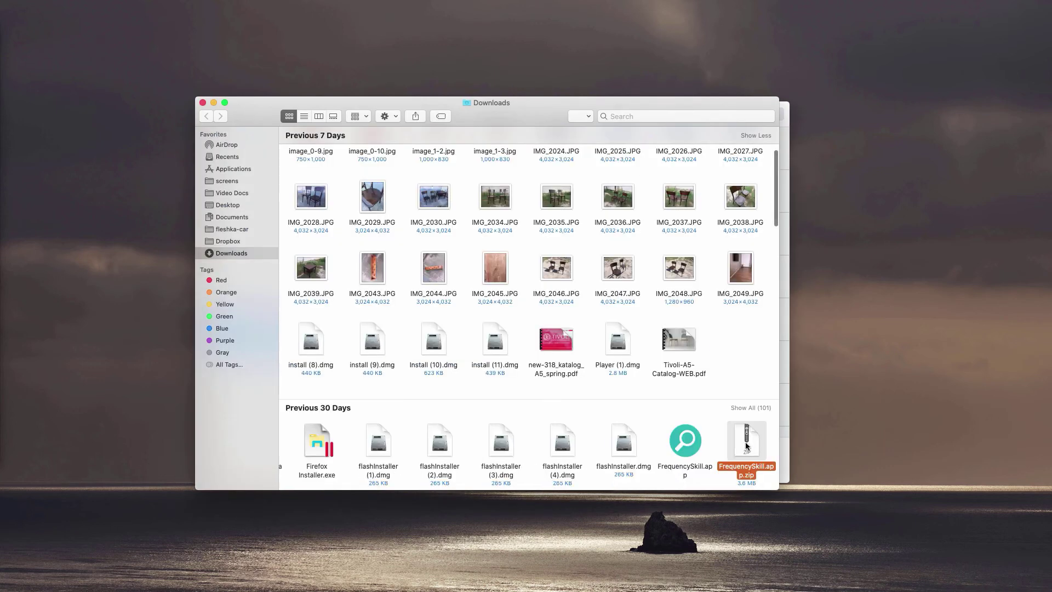
Step: Trash FrequencySkill.app.zip, reveal and act on SkillFrequency.app.zip, then close Downloads
right_click(748, 447)
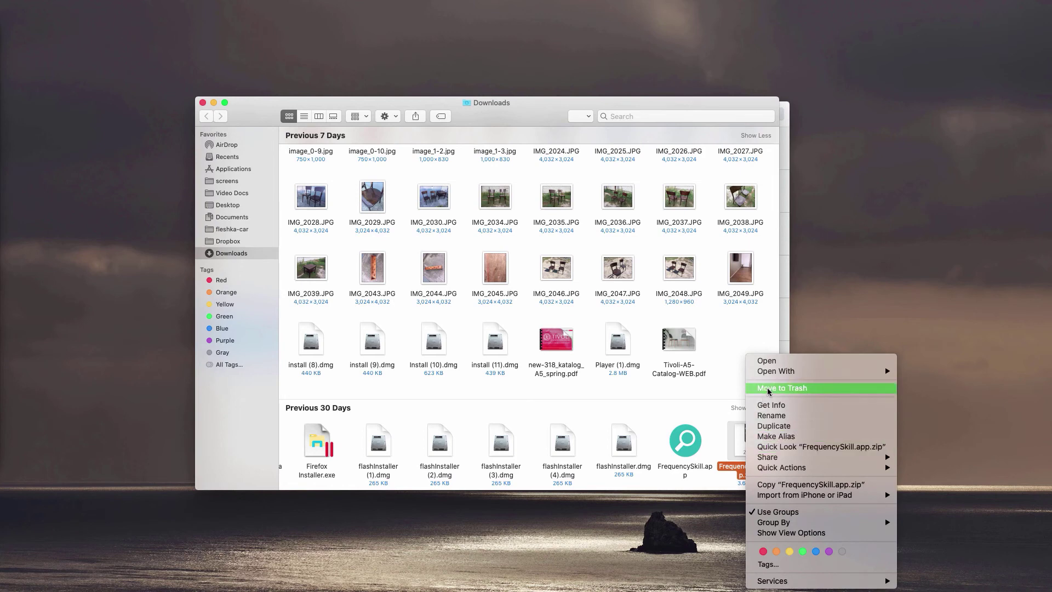
click(771, 392)
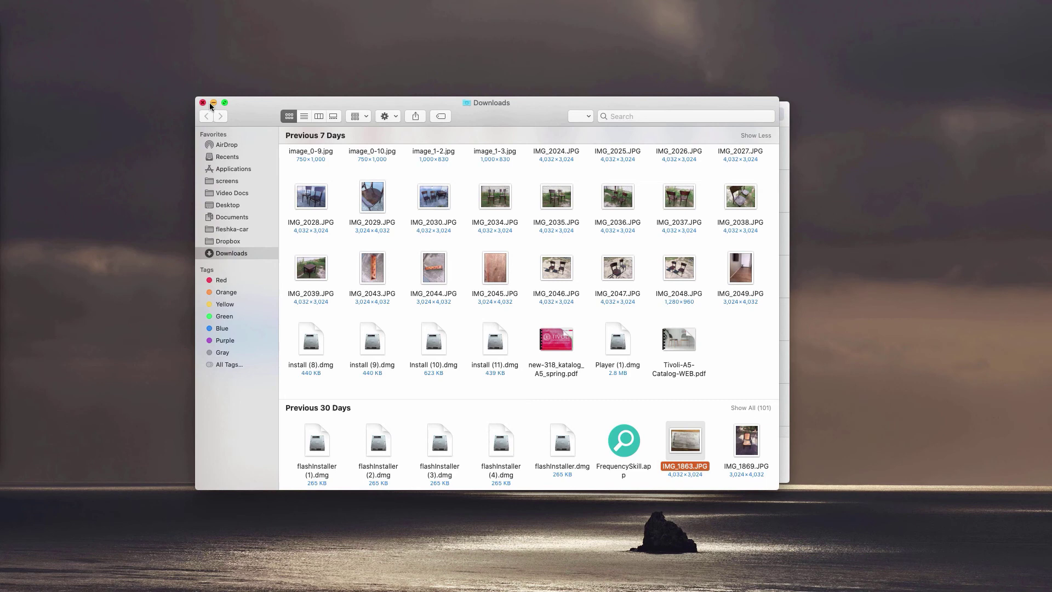
scroll(633, 269, up, 2)
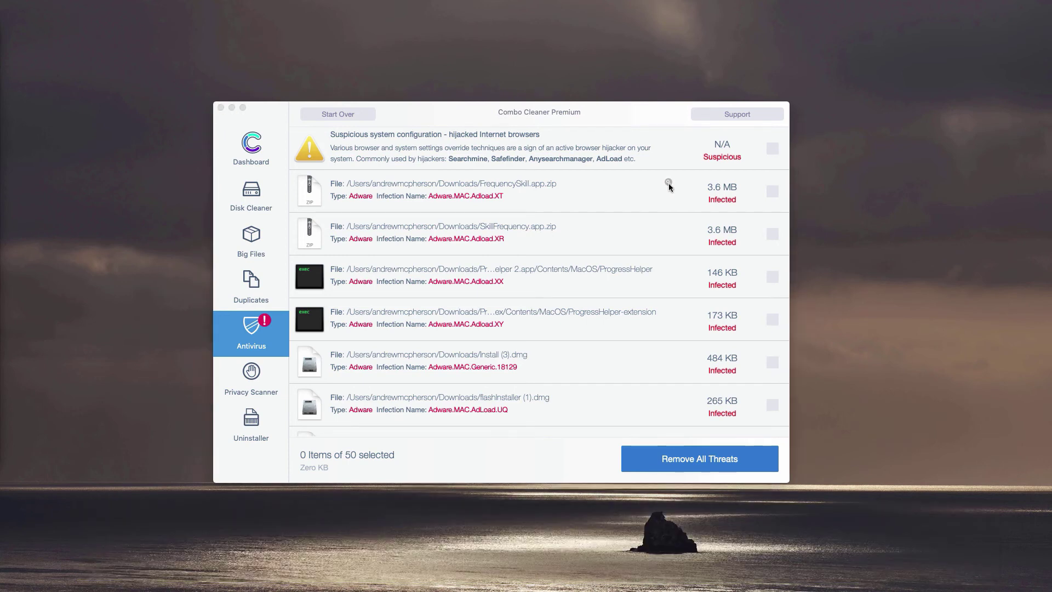
click(668, 224)
right_click(739, 447)
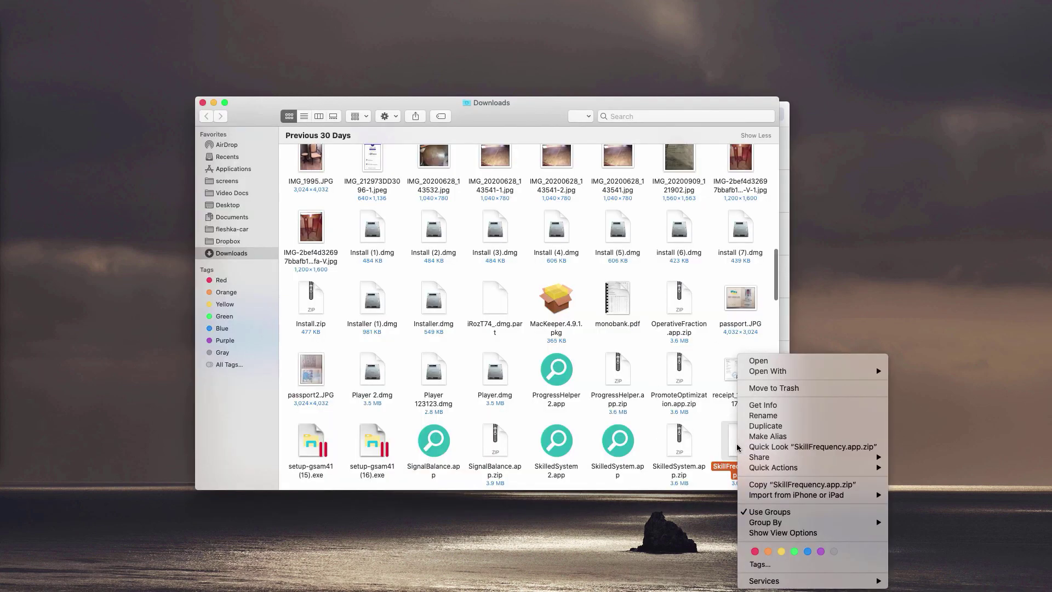
key(Escape)
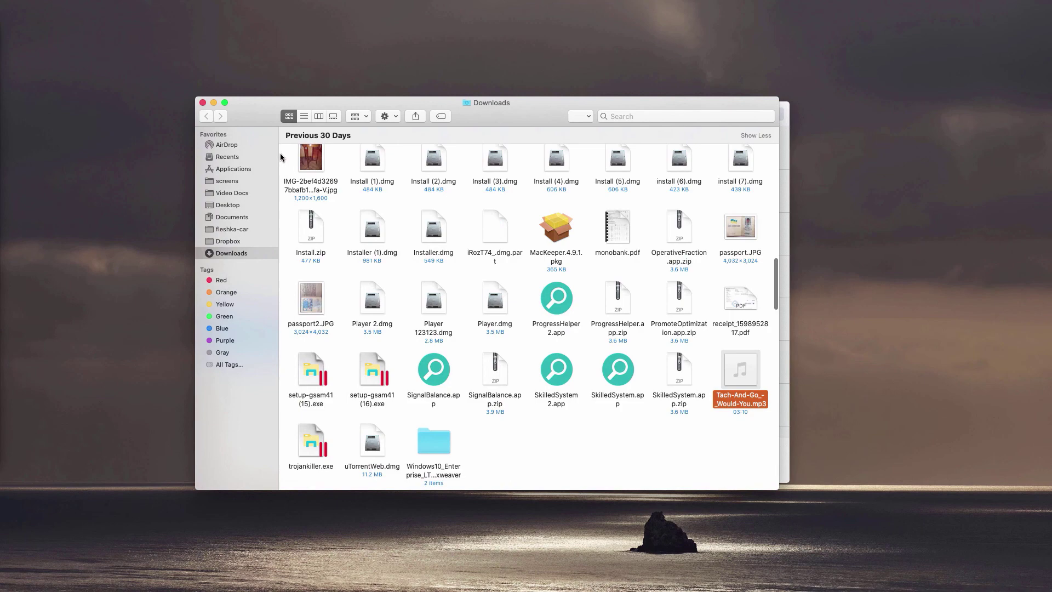
click(203, 102)
scroll(507, 337, down, 10)
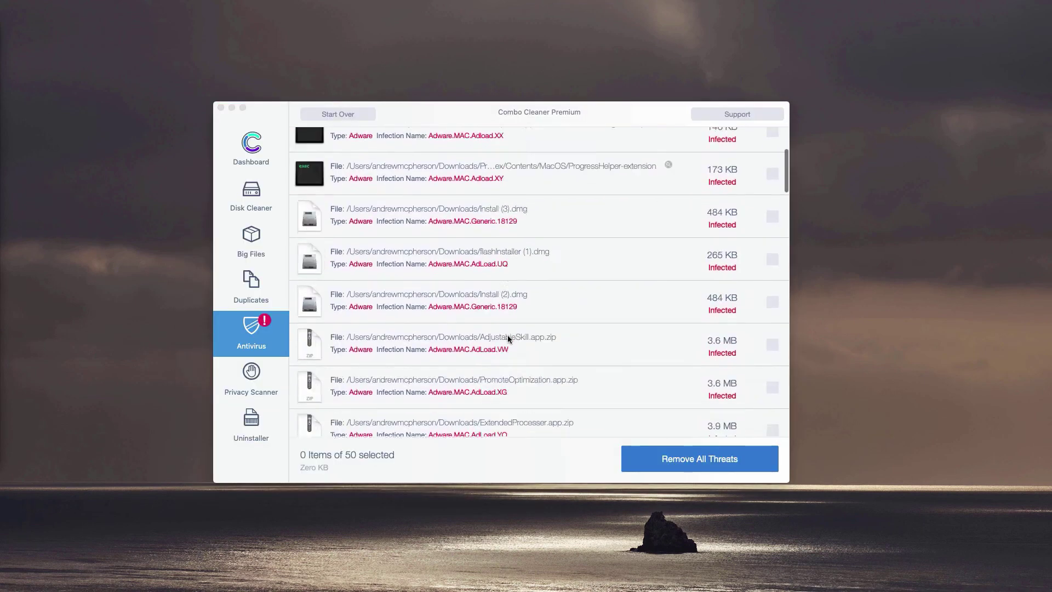
scroll(507, 337, down, 5)
scroll(507, 337, up, 12)
scroll(512, 282, up, 3)
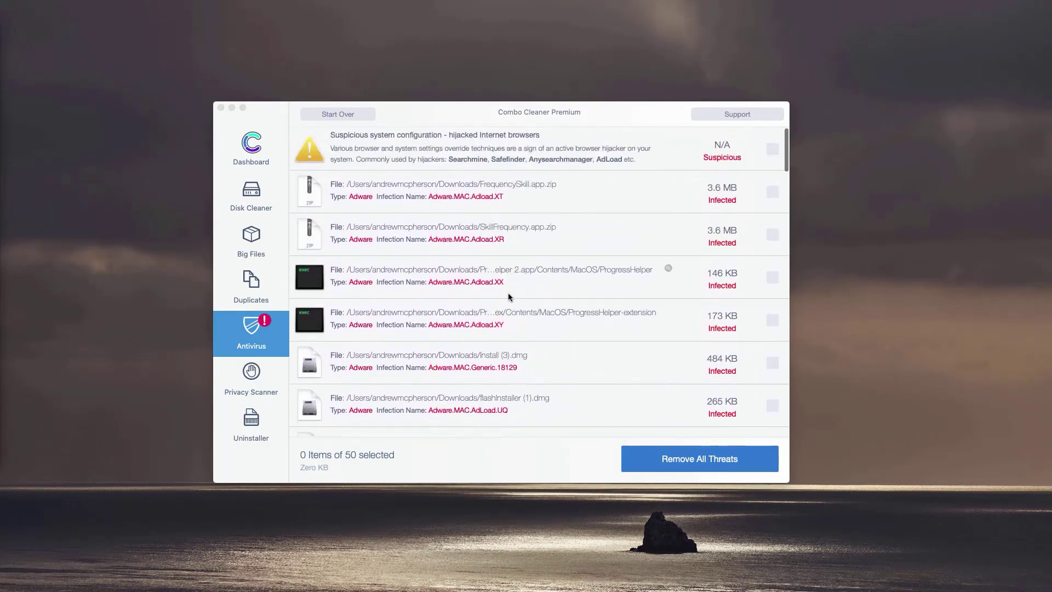